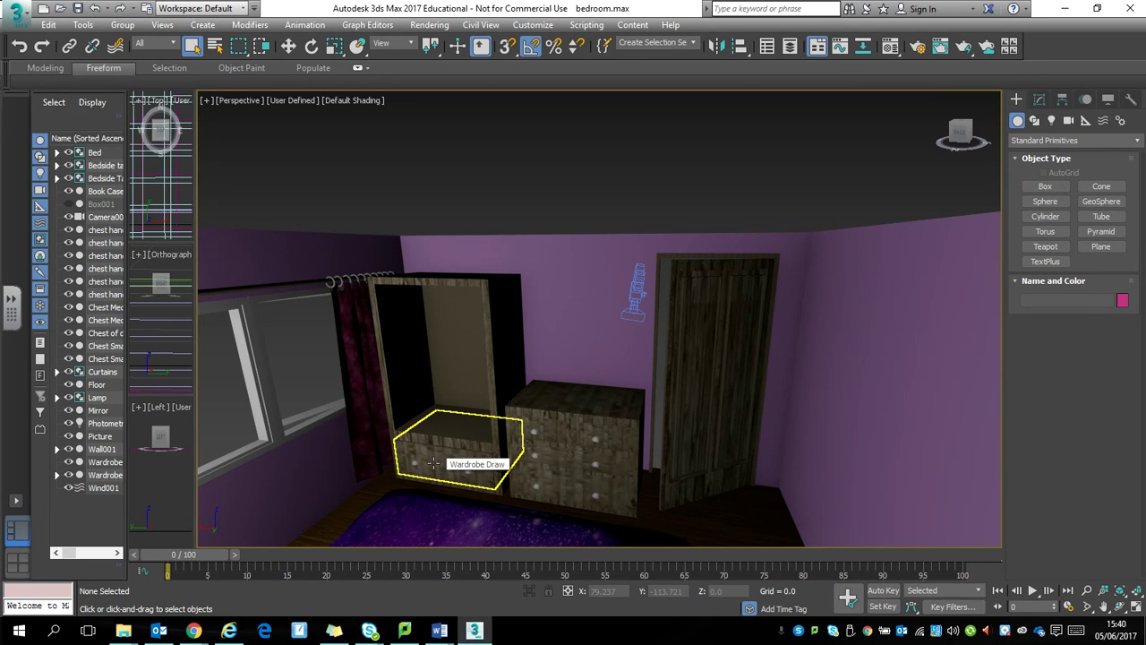
Select the wardrobe drawer together with its two handles and activate the Move tool
click(433, 462)
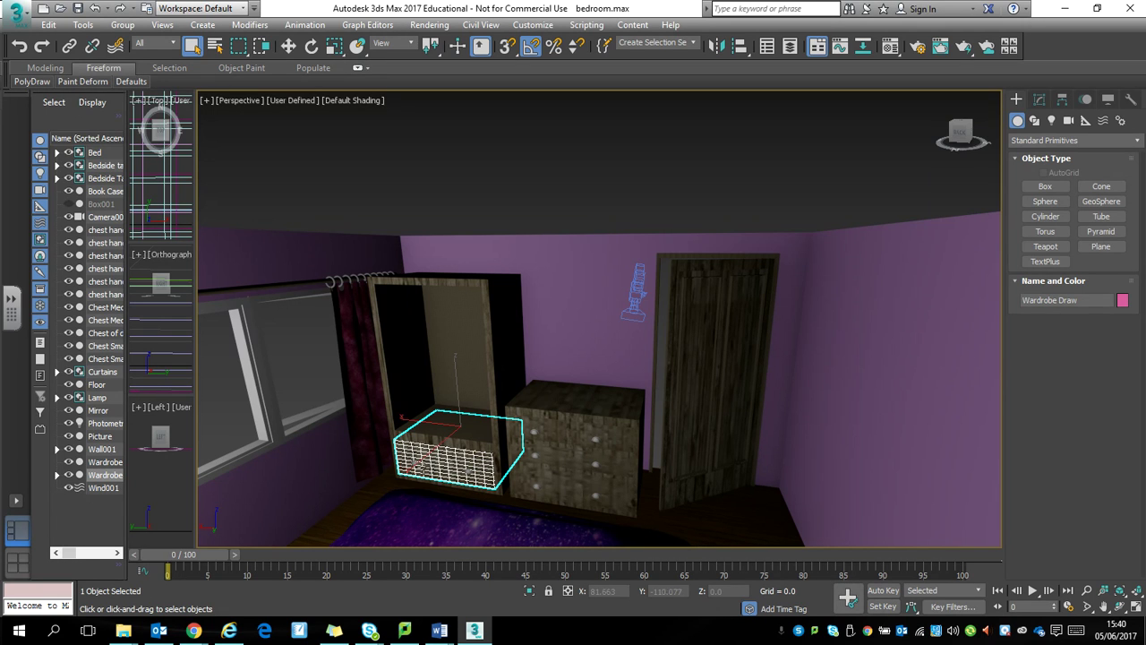
double_click(415, 463)
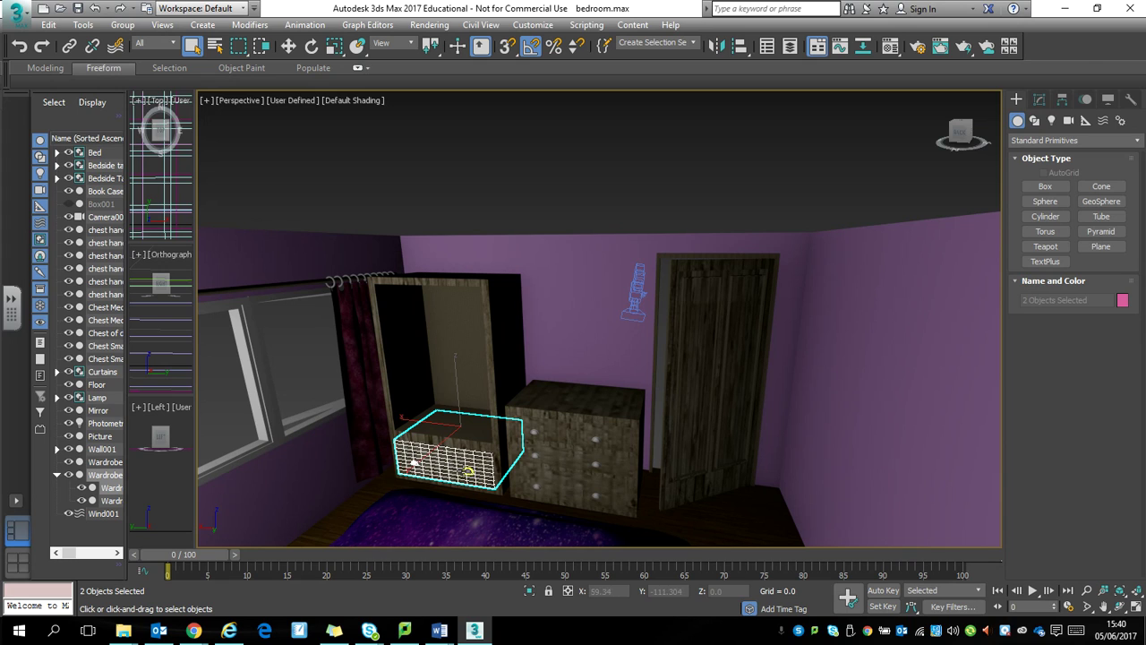
ctrl+click(726, 512)
click(289, 46)
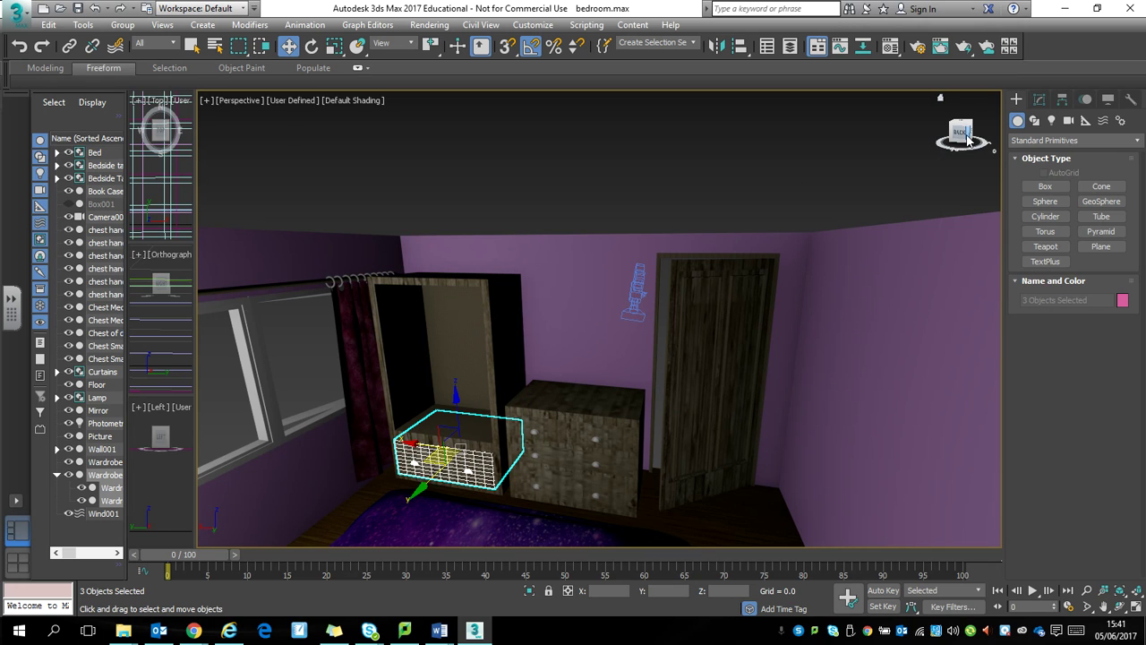
click(1061, 100)
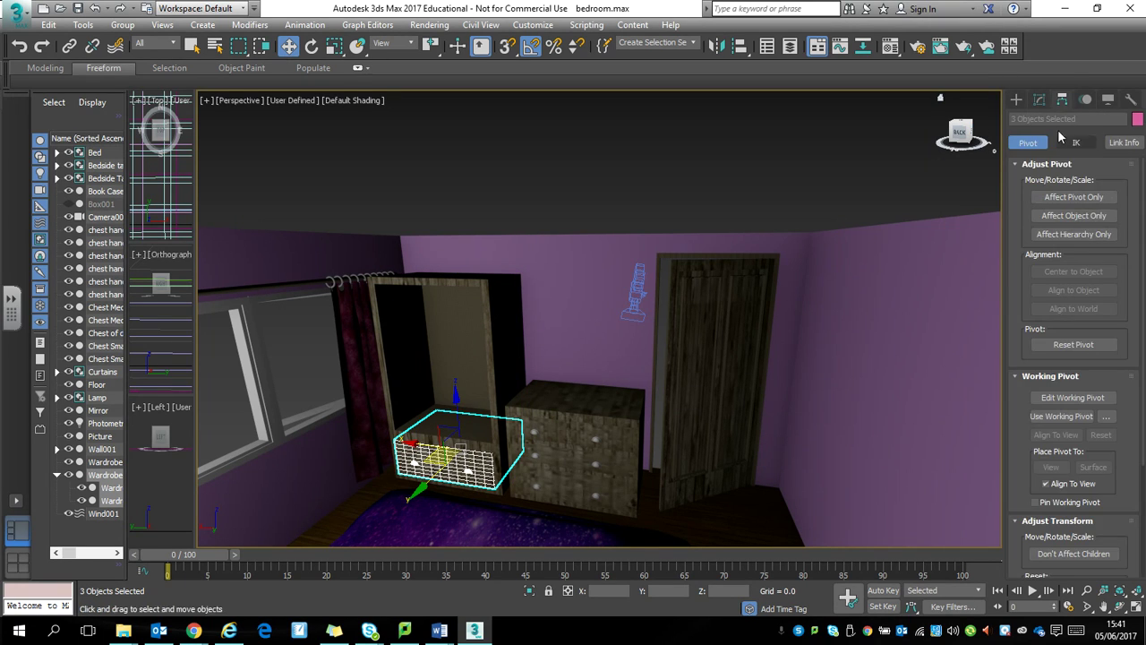
click(1073, 197)
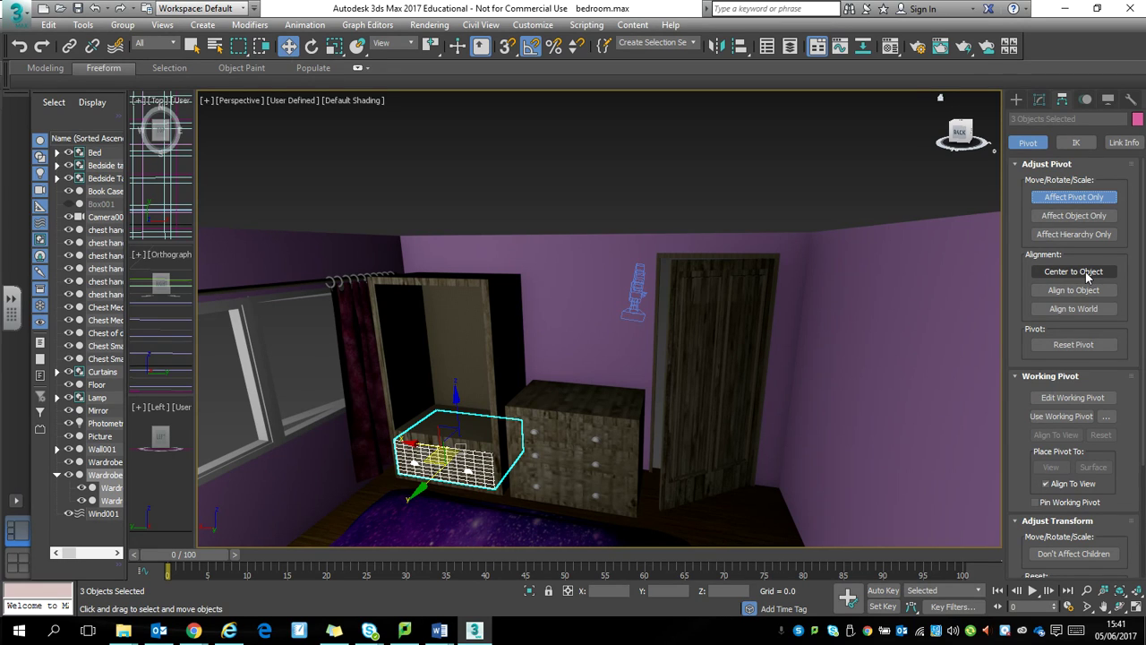
click(1077, 198)
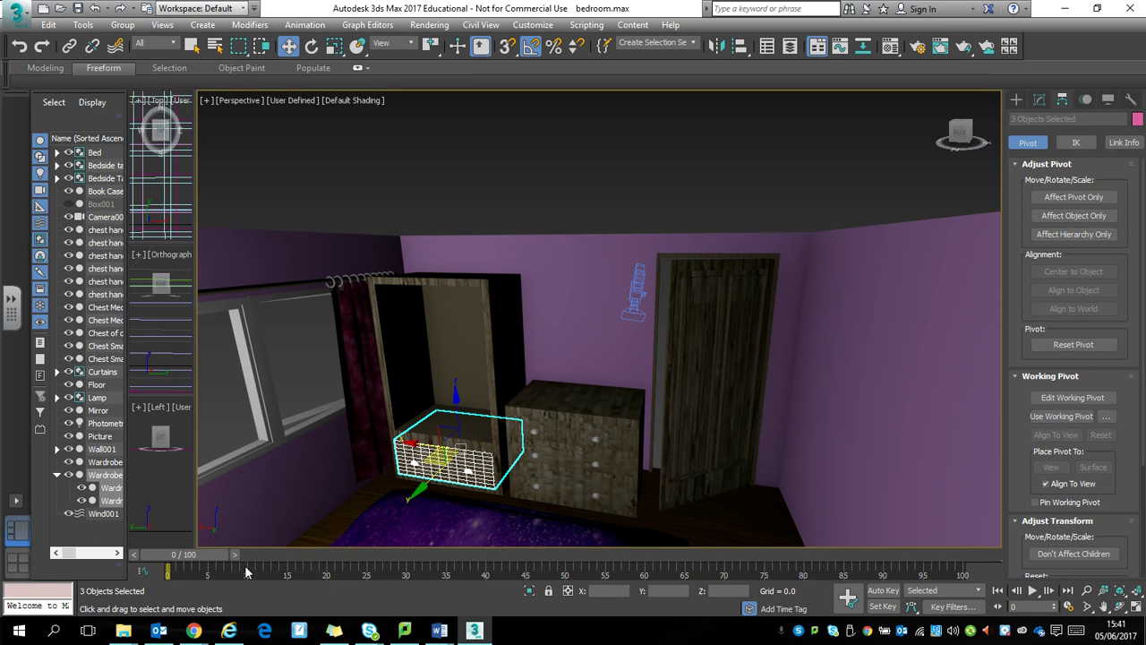
Turn on Auto Key and set a starting key for the closed drawer and its handles at frame 0
drag(195, 558, 168, 580)
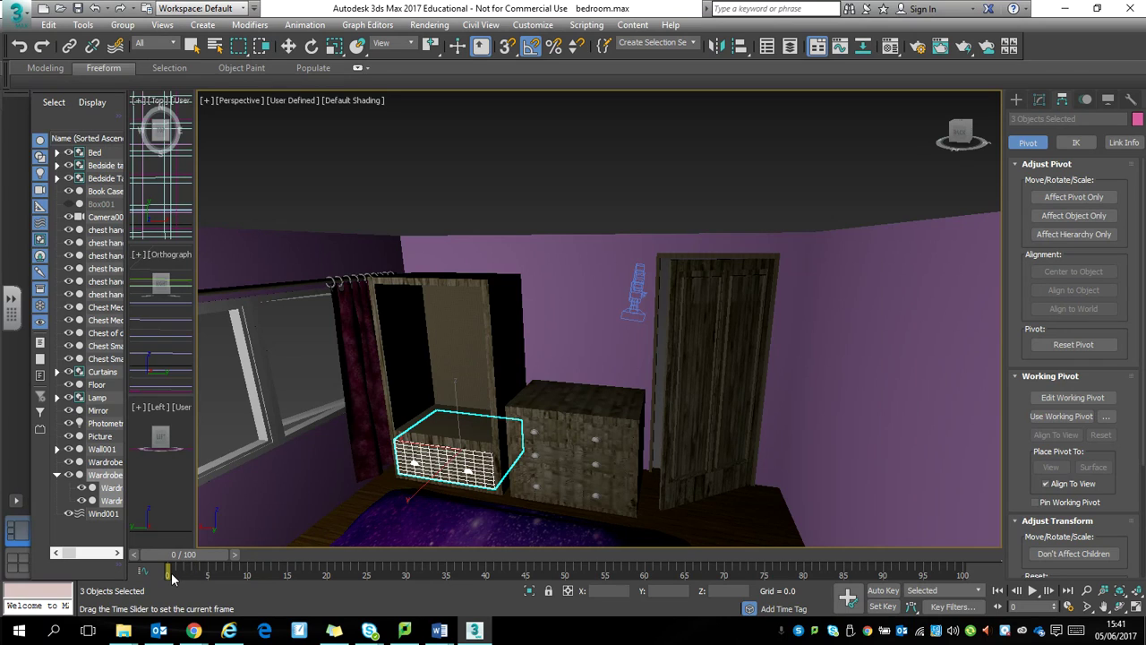
key(w)
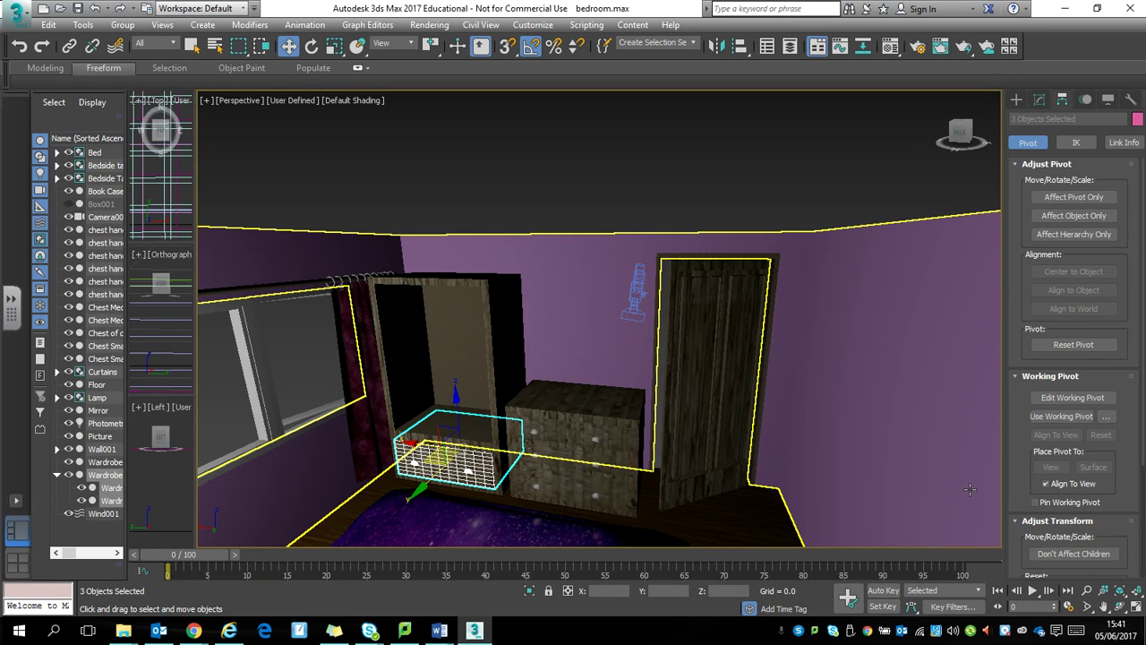
click(880, 590)
key(r)
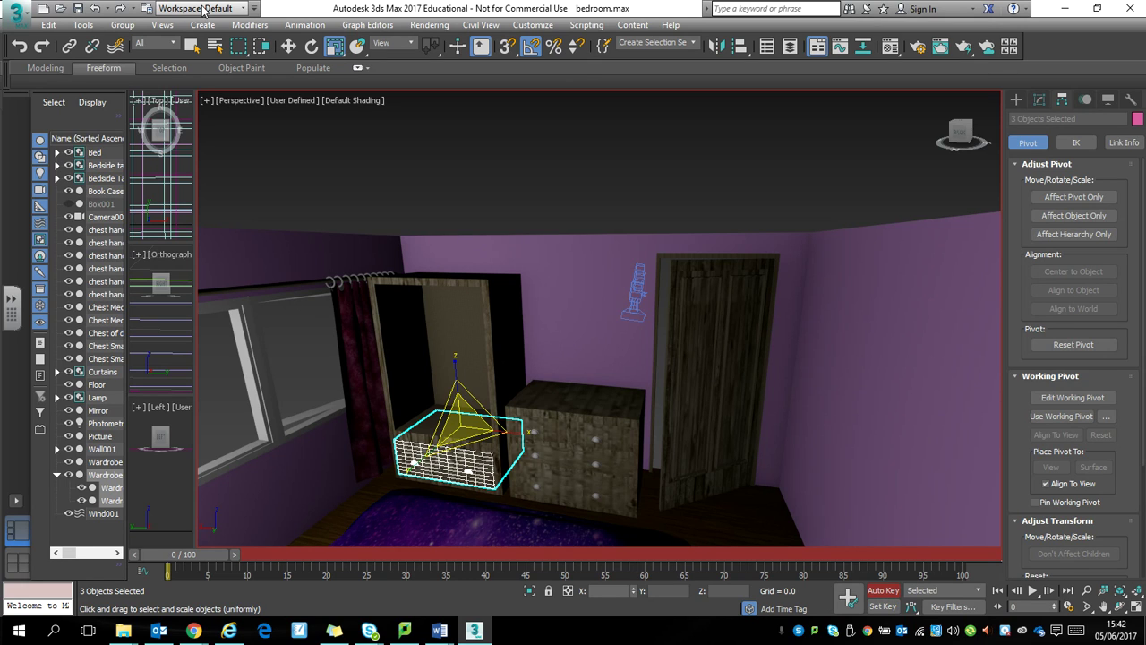
click(285, 50)
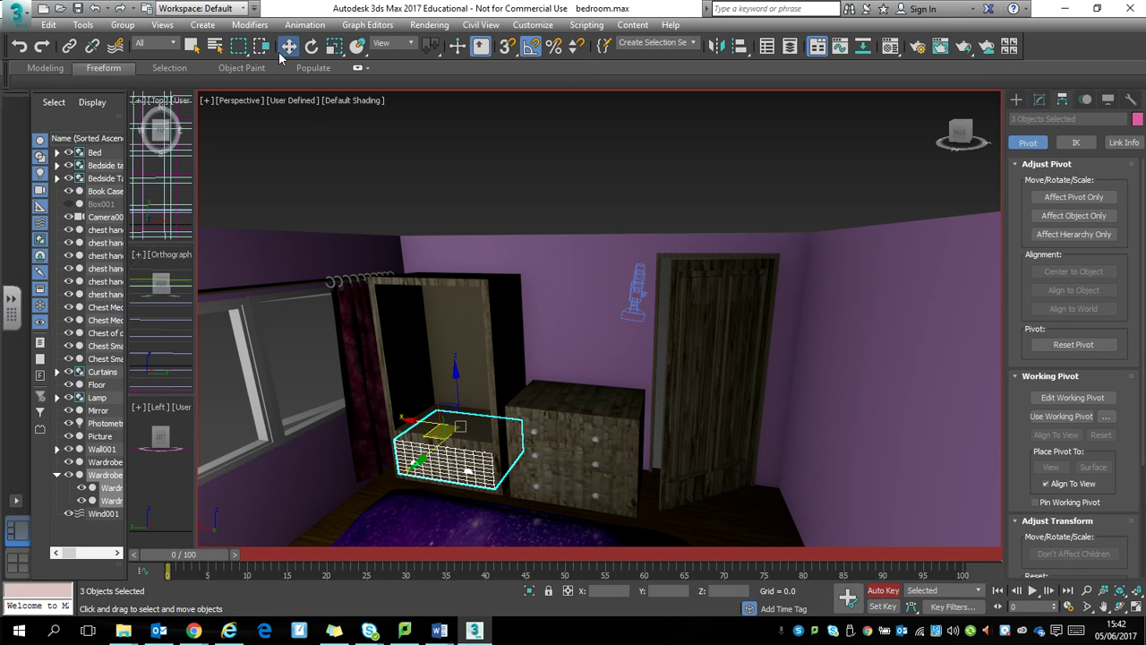
click(844, 606)
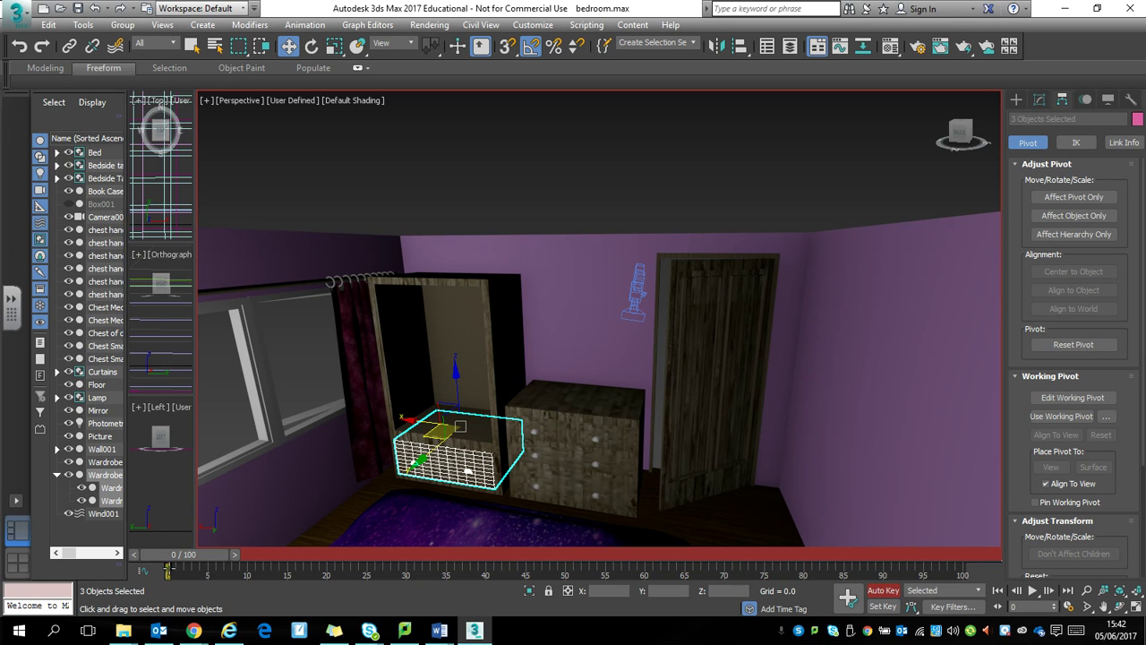
At frame 50, move the drawer and its handles along Y partly out of the wardrobe
key(q)
drag(177, 557, 289, 555)
key(w)
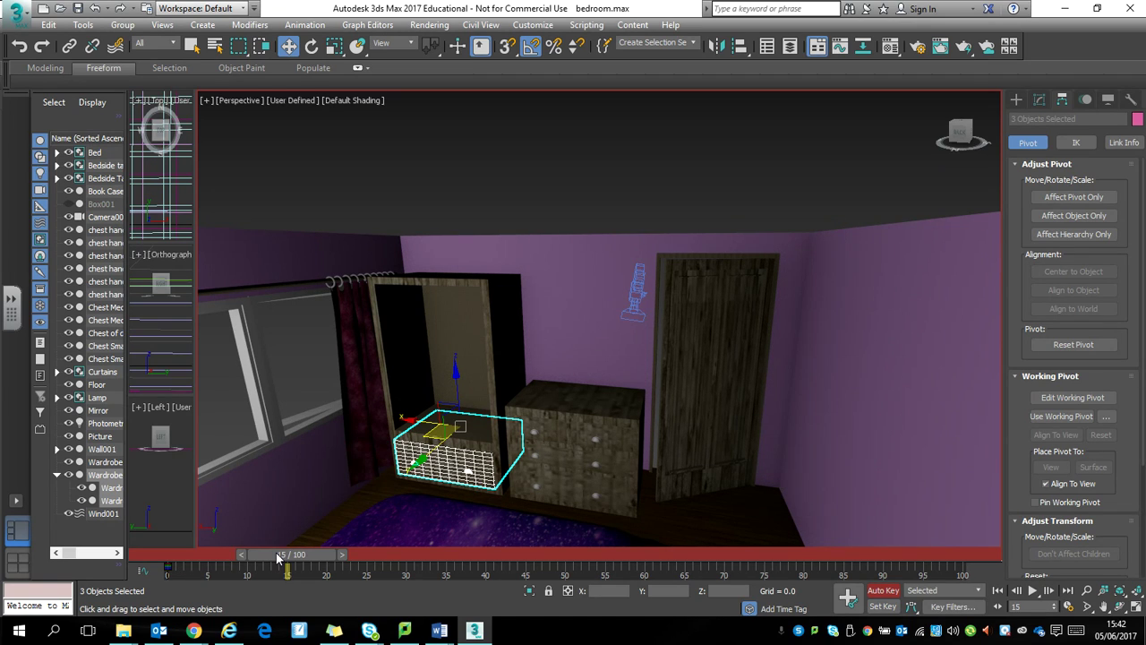
drag(278, 557, 550, 558)
key(w)
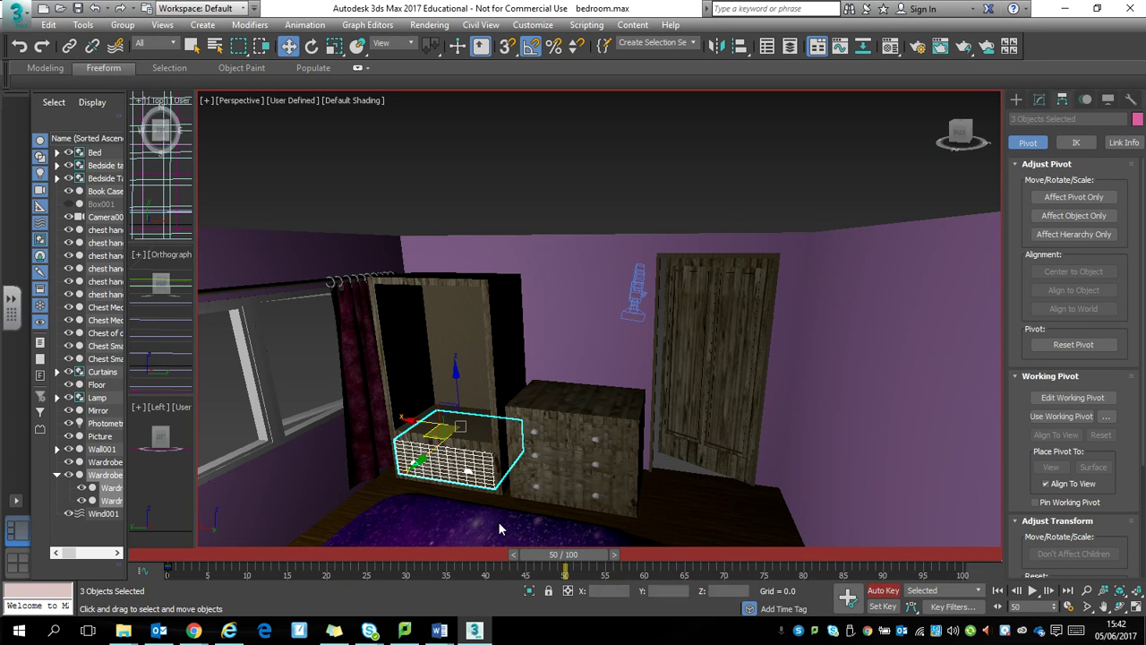
drag(420, 458, 404, 472)
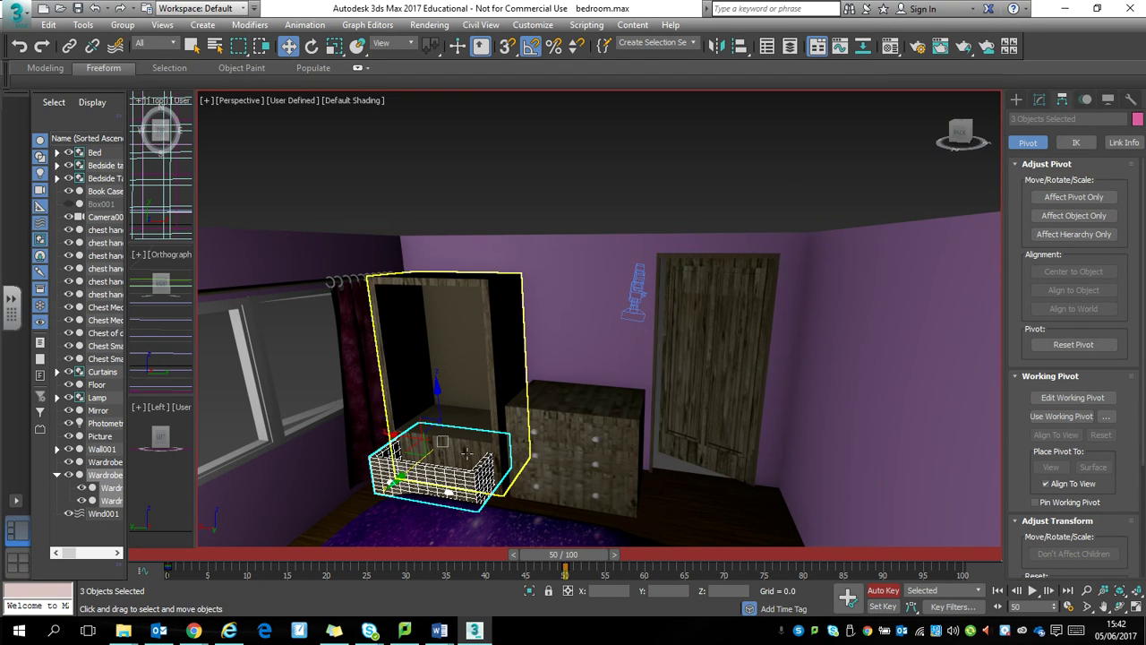
At frame 100, move the drawer and its handles further out of the wardrobe along Y
mouse_move(956, 123)
mouse_down()
mouse_move(927, 175)
mouse_move(967, 131)
mouse_move(958, 136)
mouse_up()
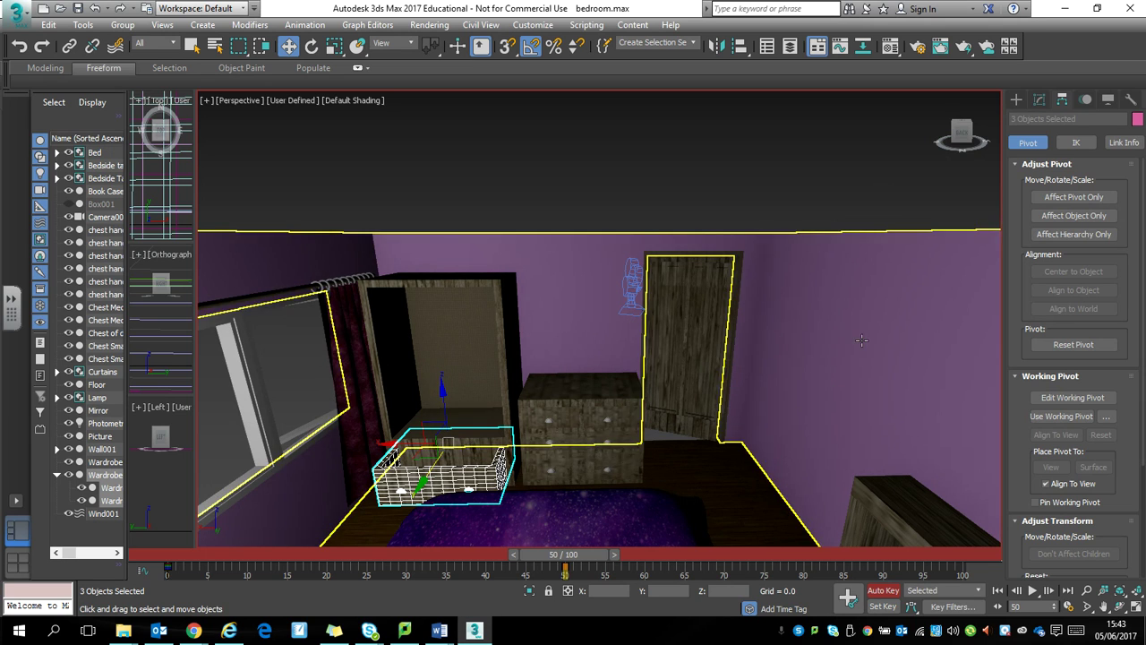
drag(961, 133, 947, 136)
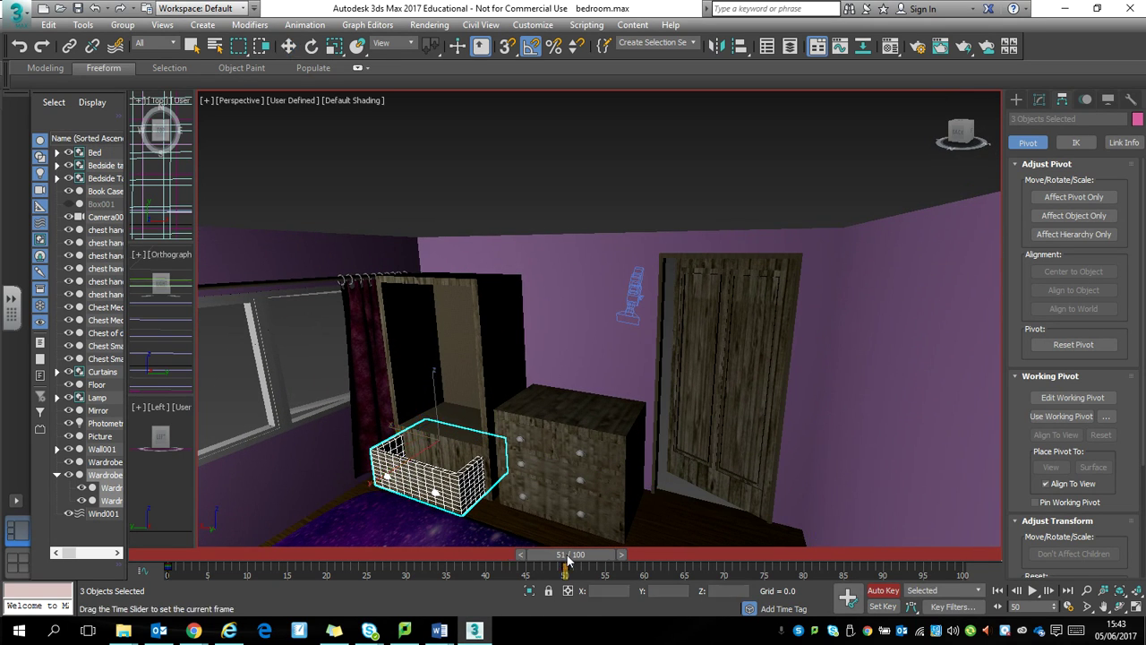
drag(564, 555, 939, 546)
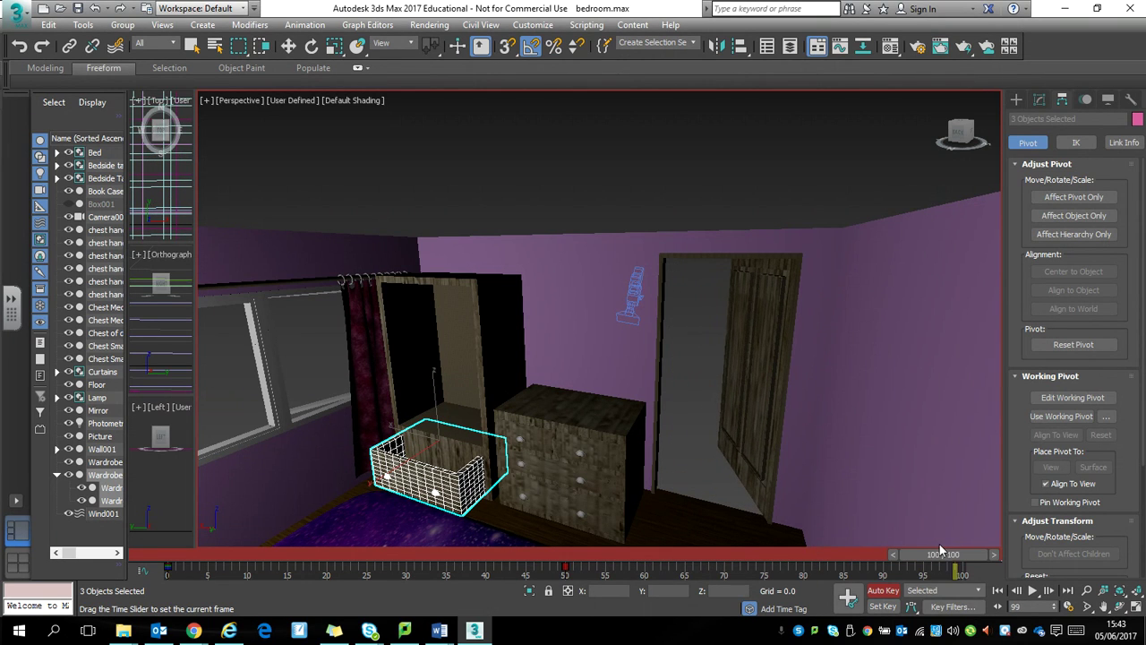
key(w)
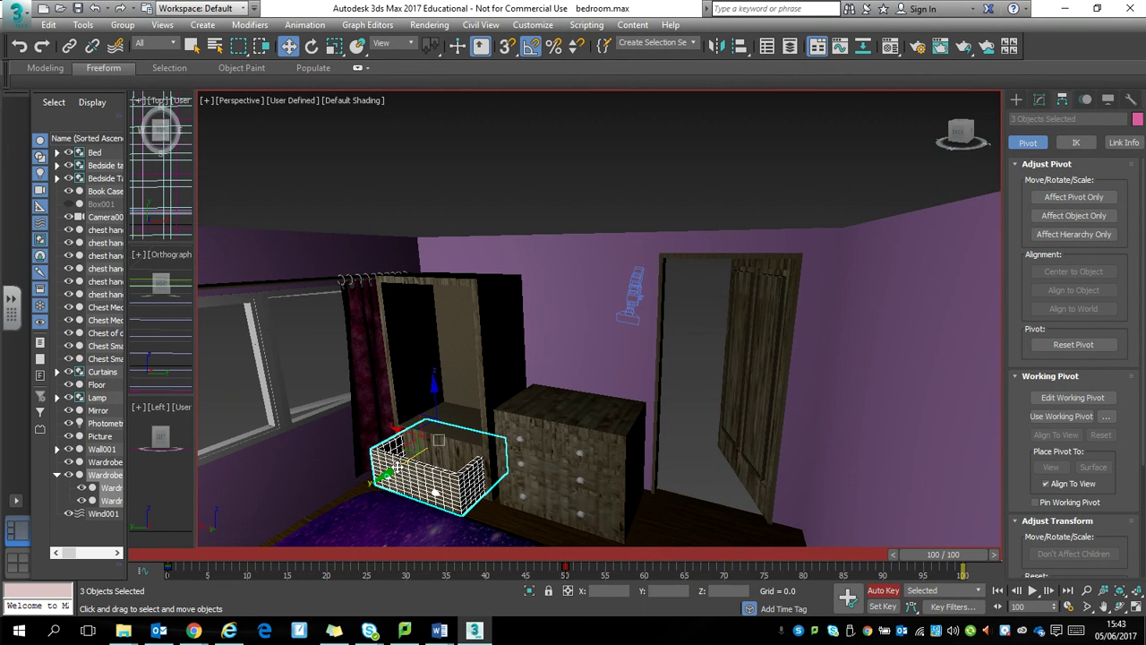
drag(398, 466, 379, 478)
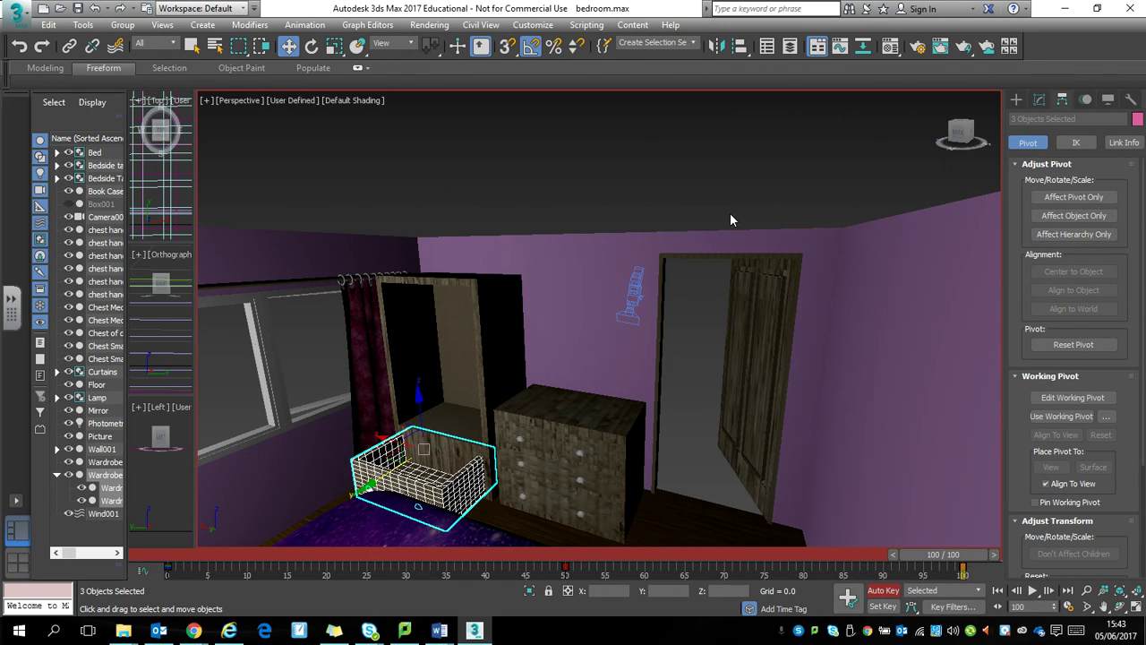
Rotate the drawer and its handles at frame 100 so the front tilts slightly downward
click(310, 46)
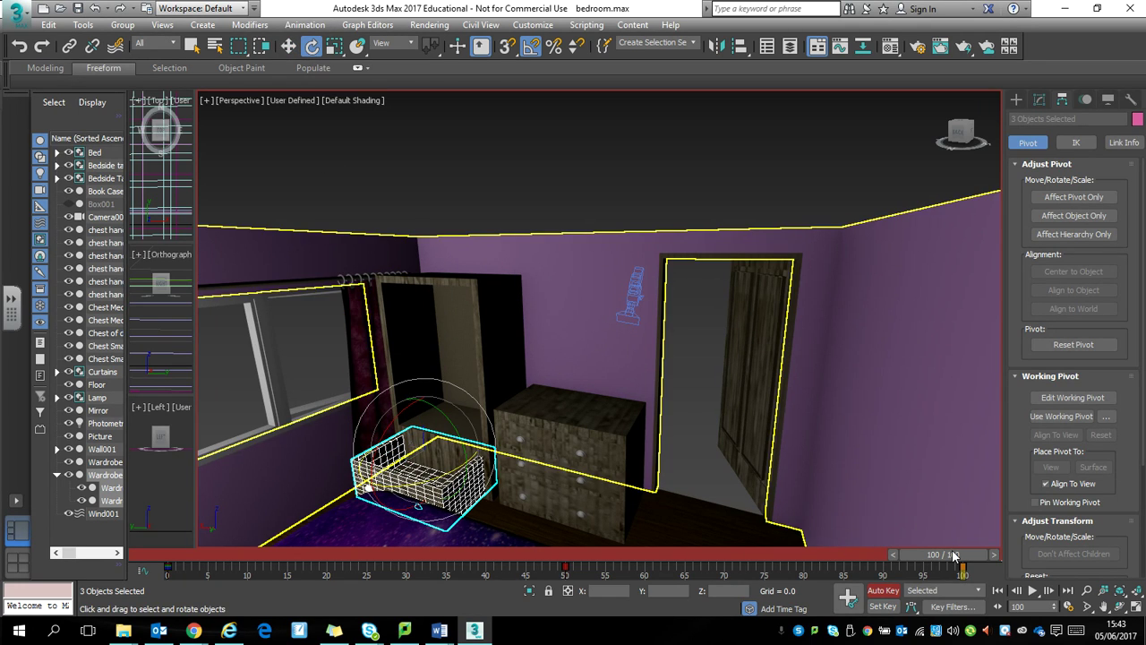
drag(399, 404, 400, 410)
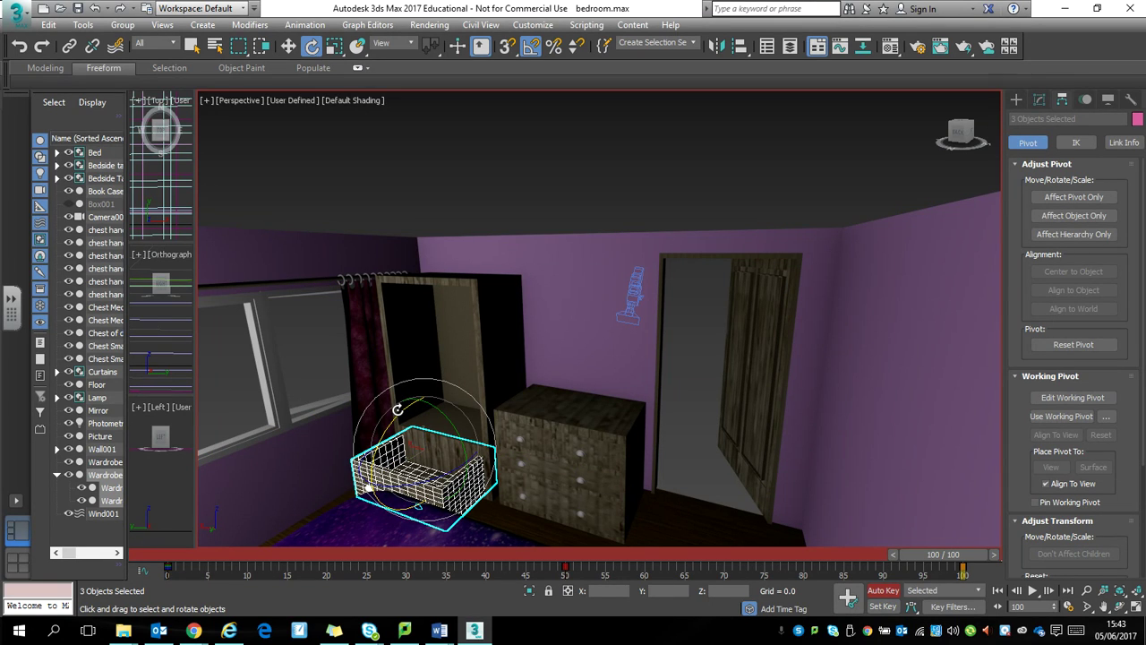
drag(397, 409, 396, 413)
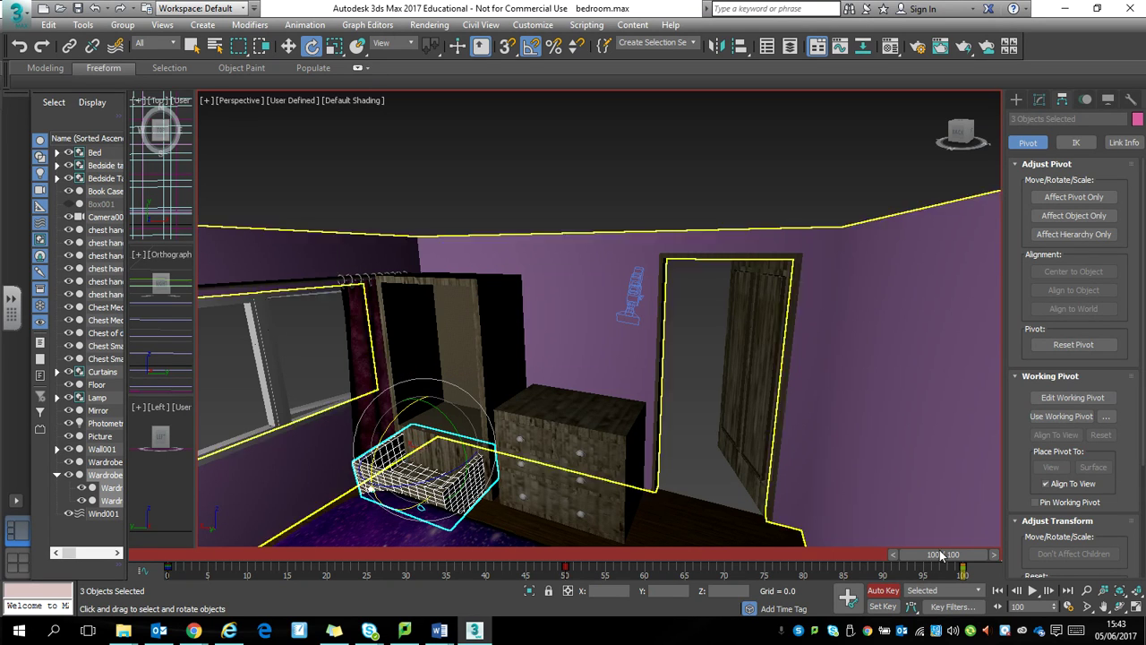
At frame 50, rotate the drawer and its handles slightly back so they sit level
drag(959, 554, 584, 560)
key(e)
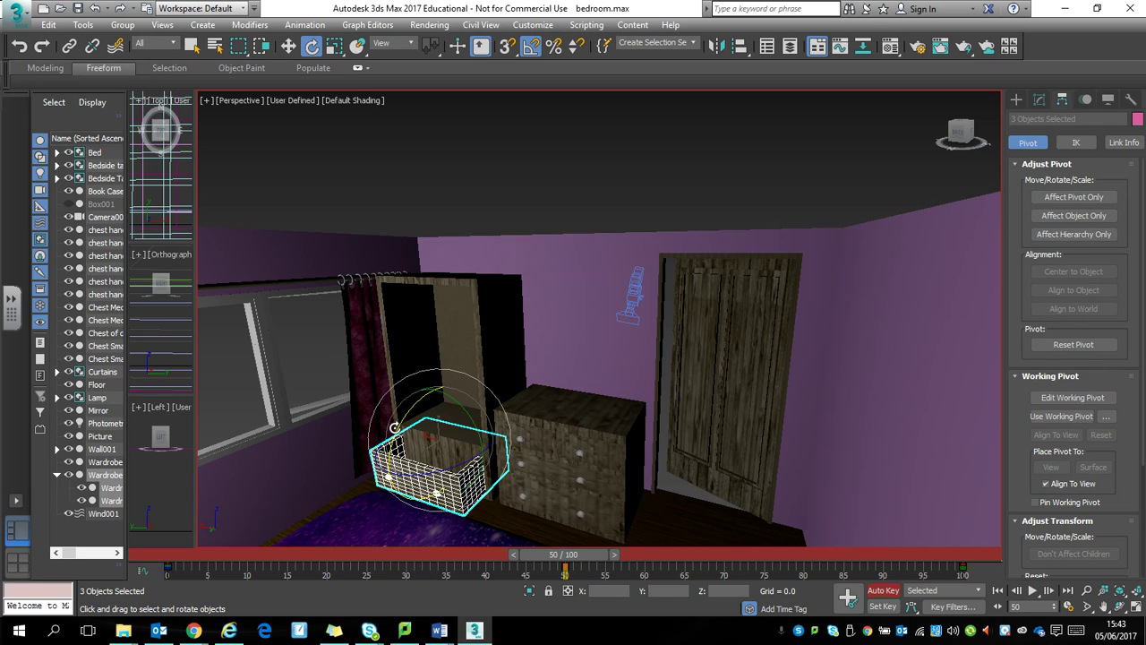
drag(395, 427, 395, 424)
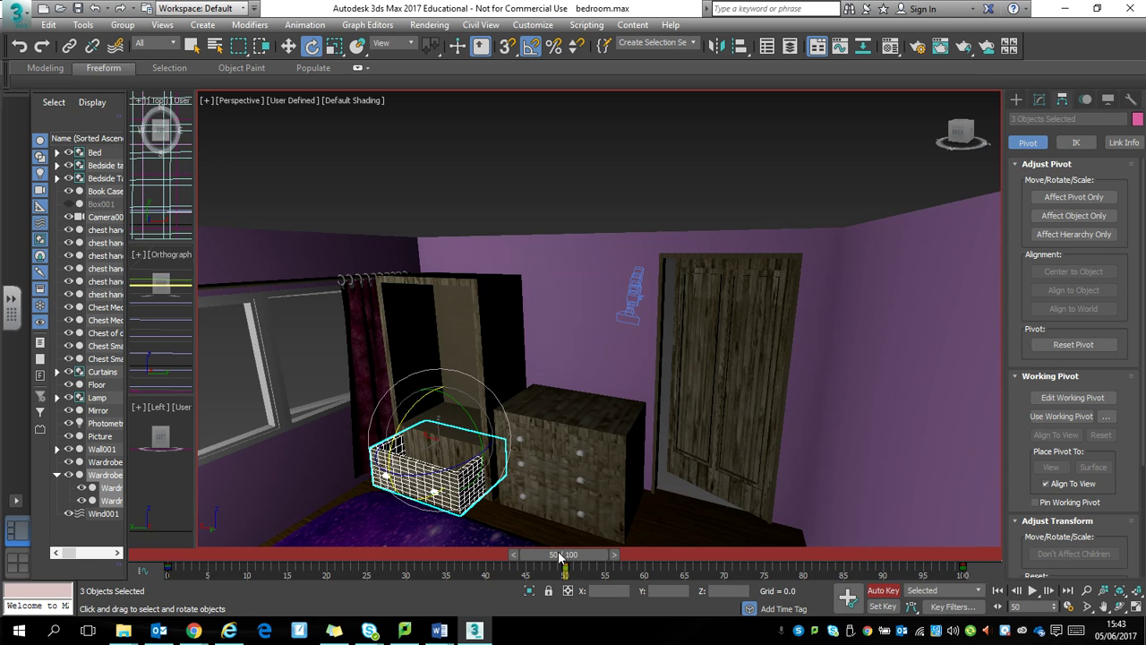
Return the timeline to frame 0 and turn off Auto Key
key(q)
drag(568, 553, 166, 561)
key(e)
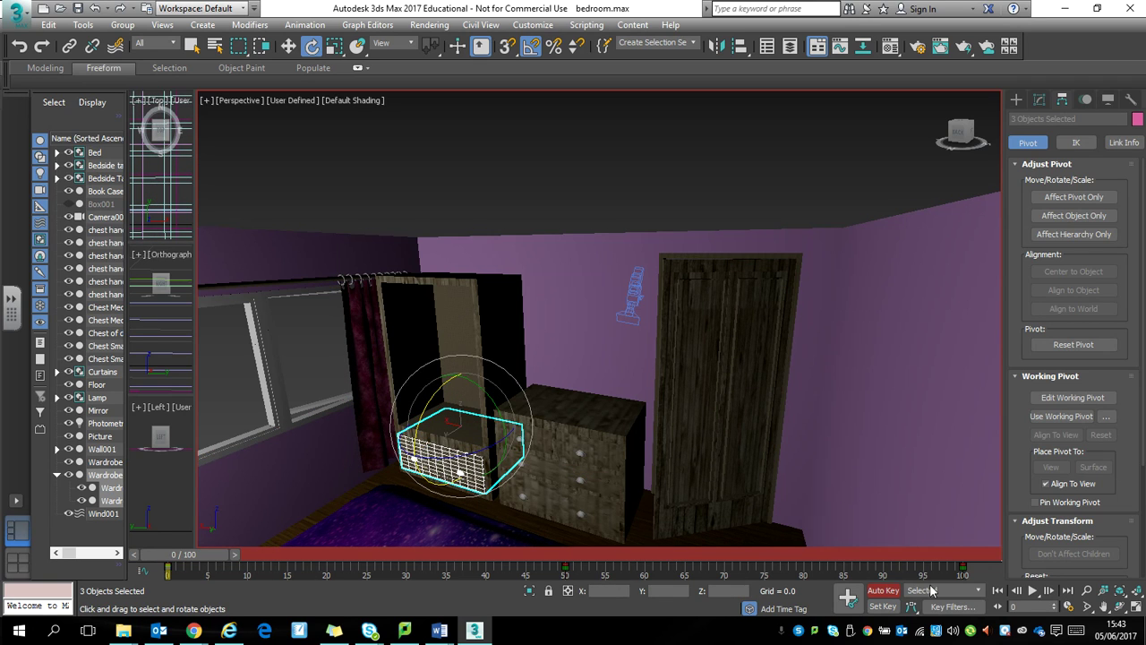
click(884, 591)
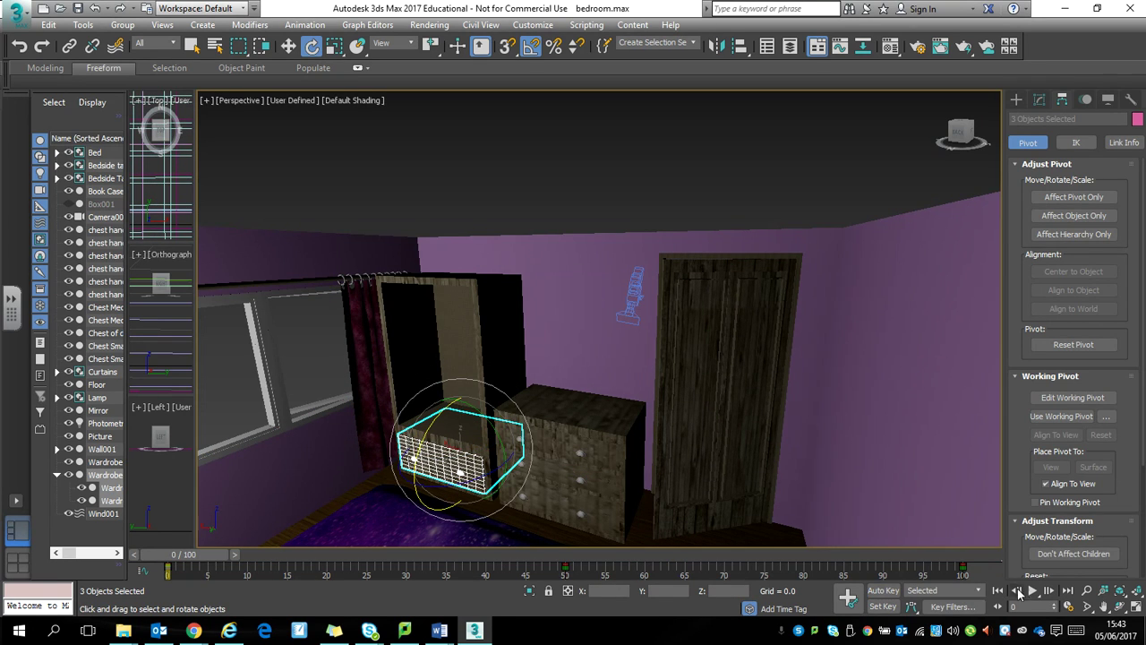
Deselect the drawer and play back the animation to check its motion, stopping it partway
click(356, 148)
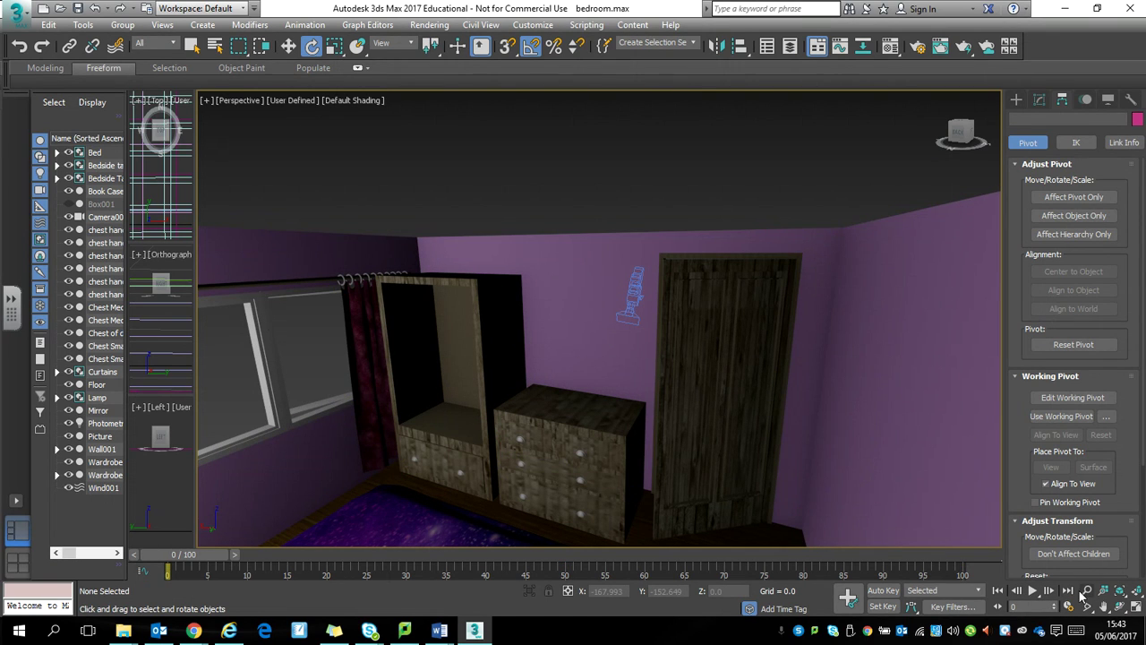
click(1032, 590)
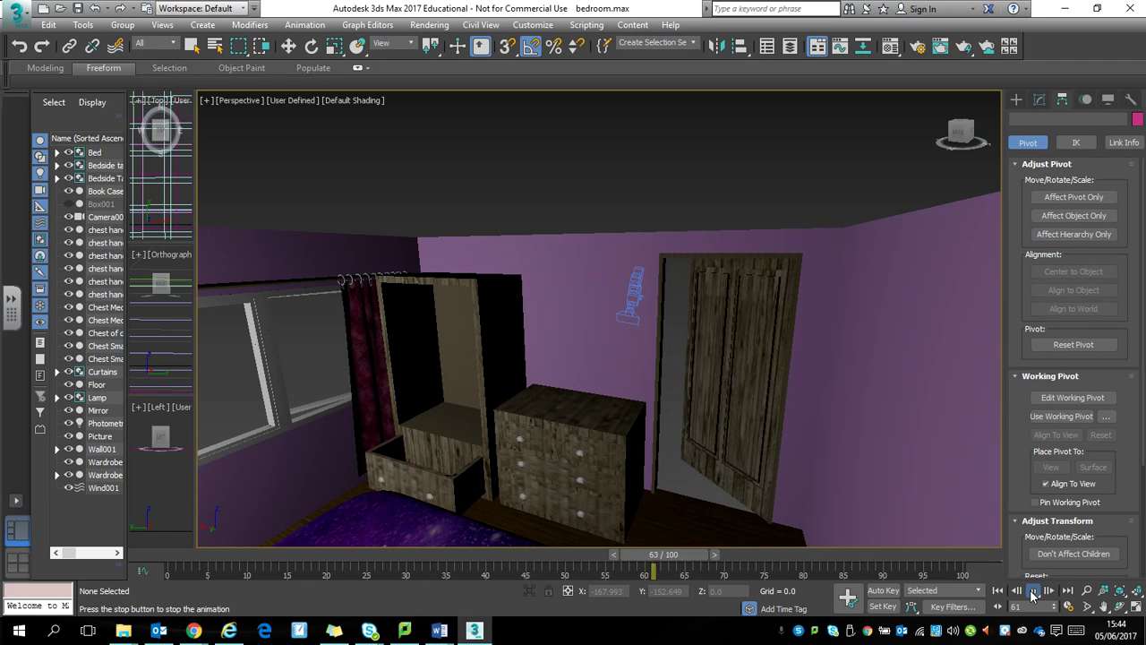
click(1033, 591)
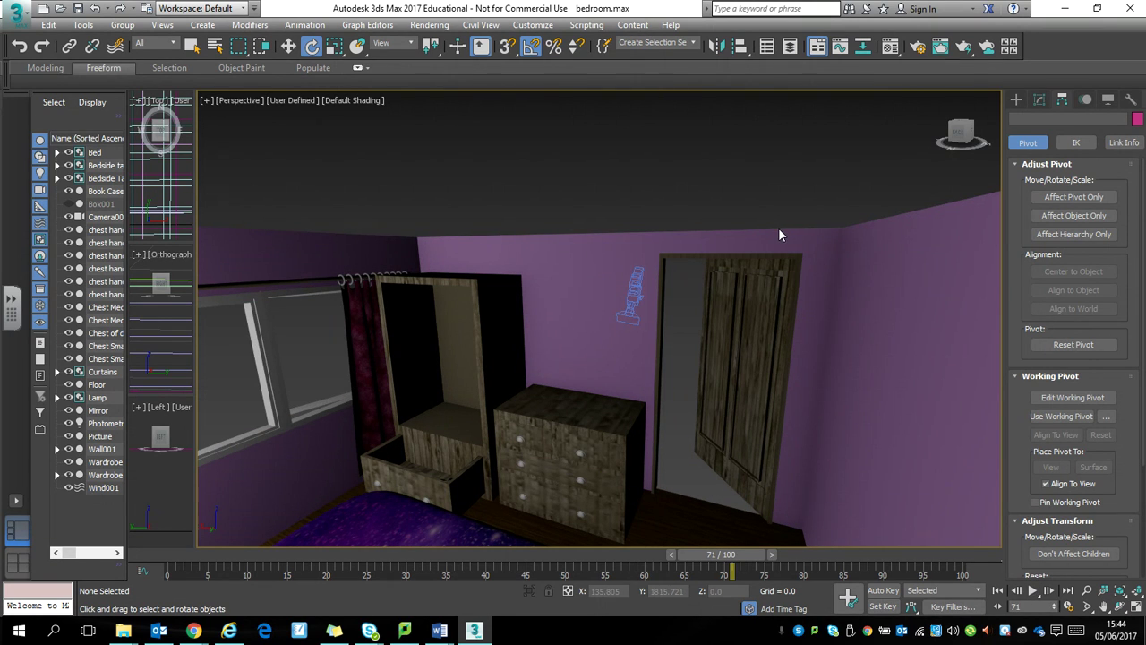
Set up the render to output the active time segment, frames 0 to 100, and go to the render output options
click(916, 51)
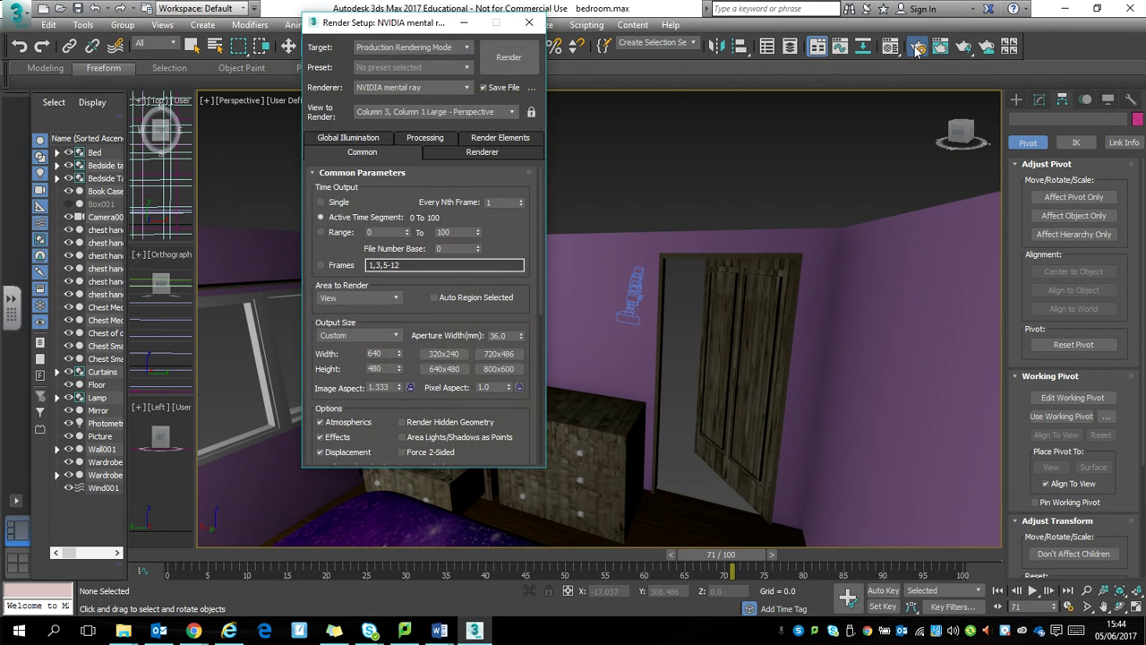
click(321, 217)
scroll(505, 268, down, 2)
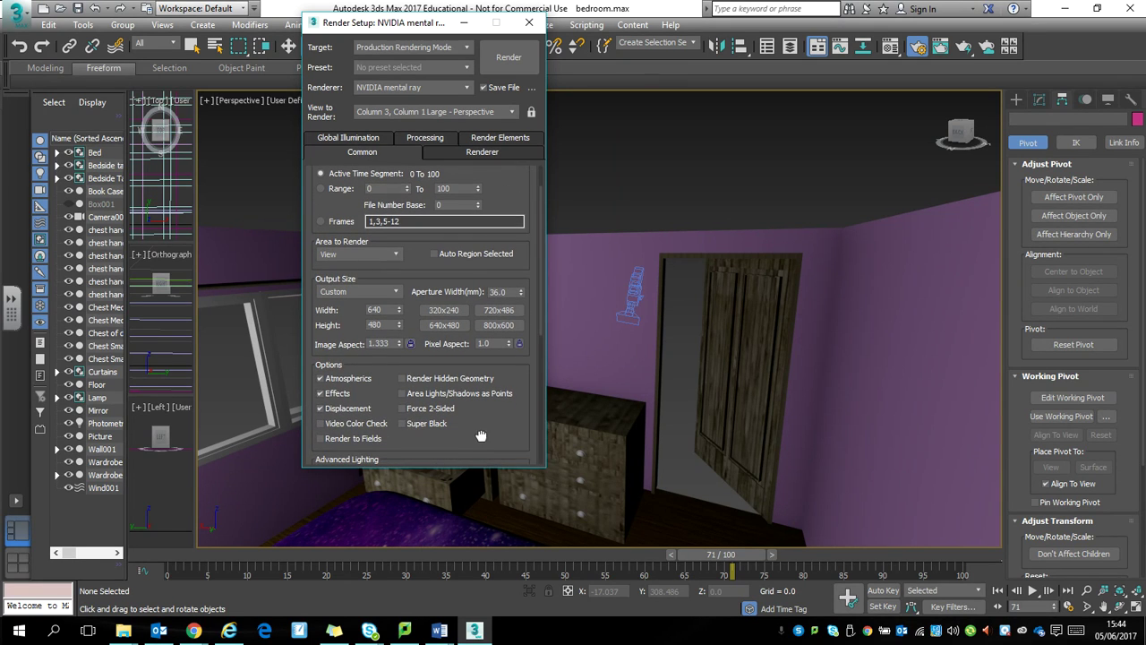
drag(478, 429, 482, 148)
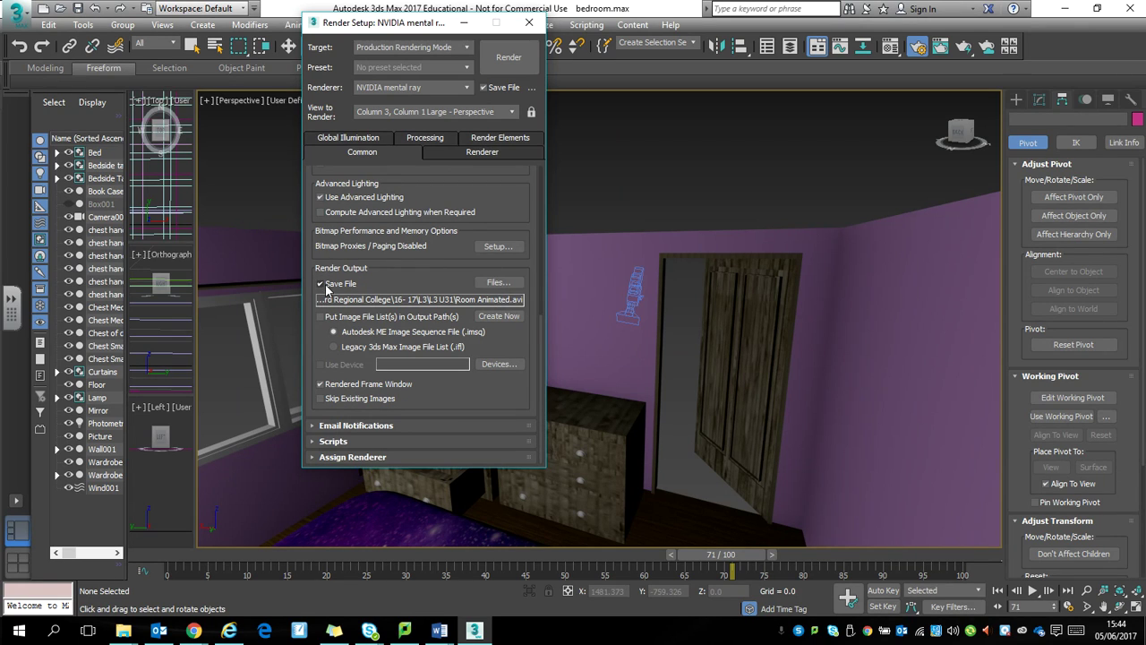
Set the render output file to Room Animated as an AVI in the L3 U31 folder, overwriting the existing file
click(490, 284)
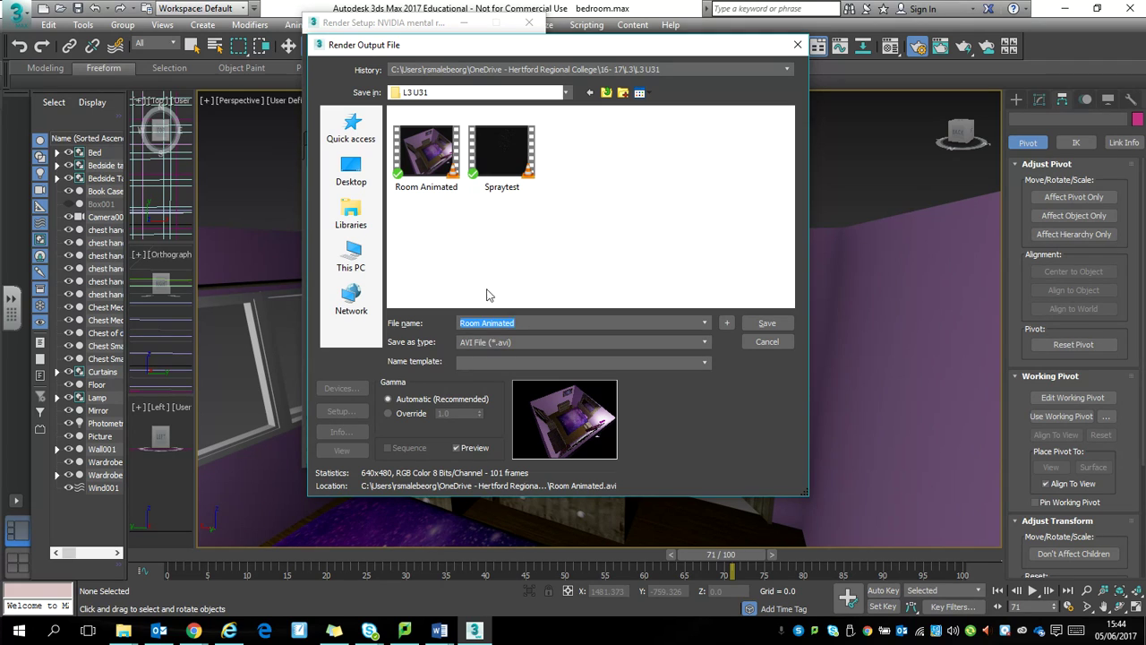
click(505, 343)
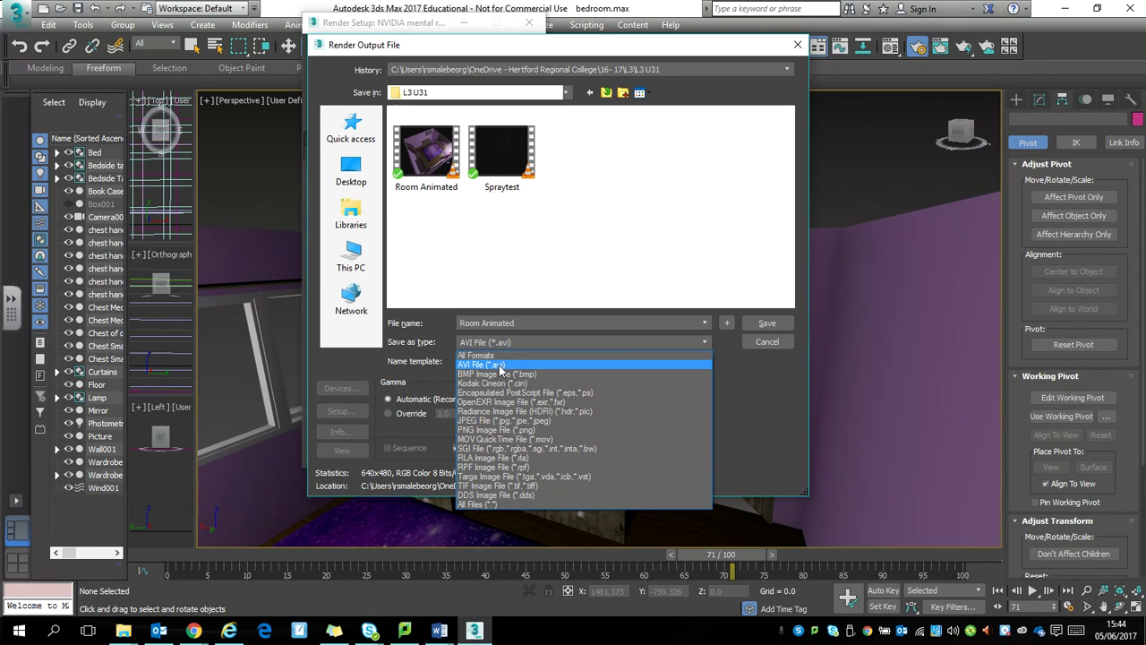
click(762, 386)
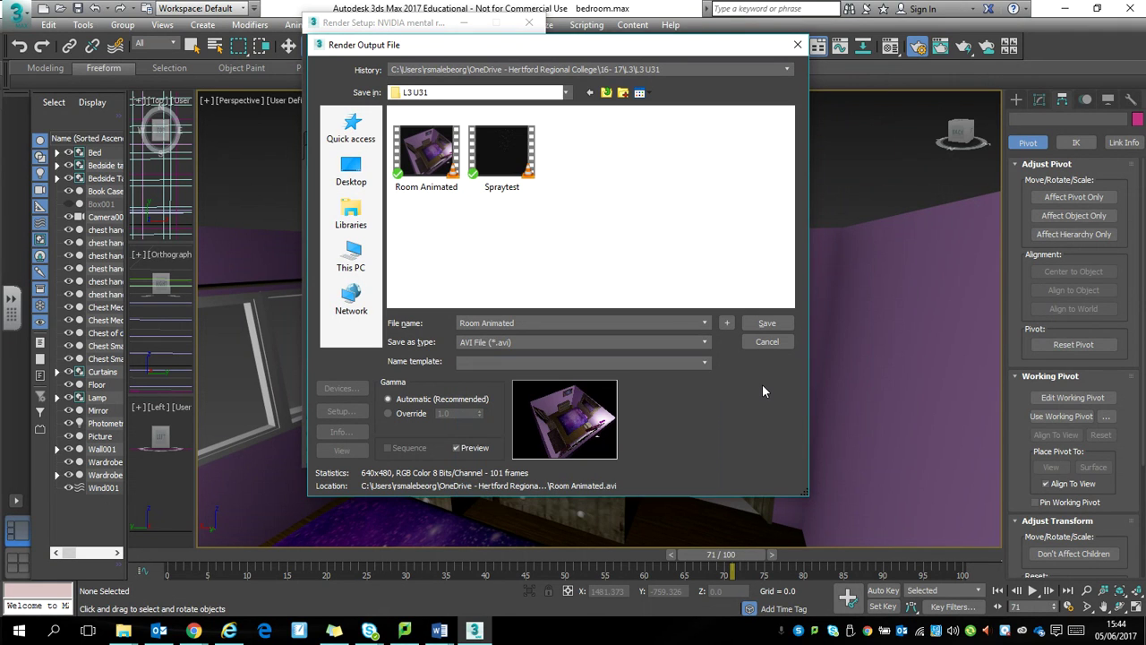
click(774, 329)
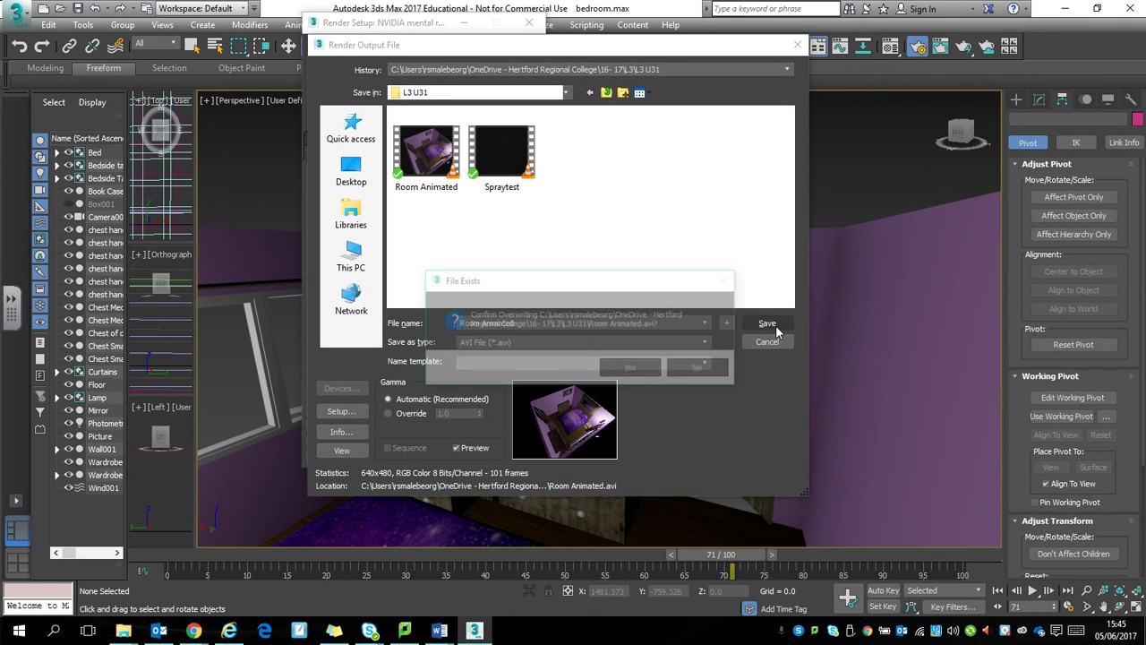
click(631, 370)
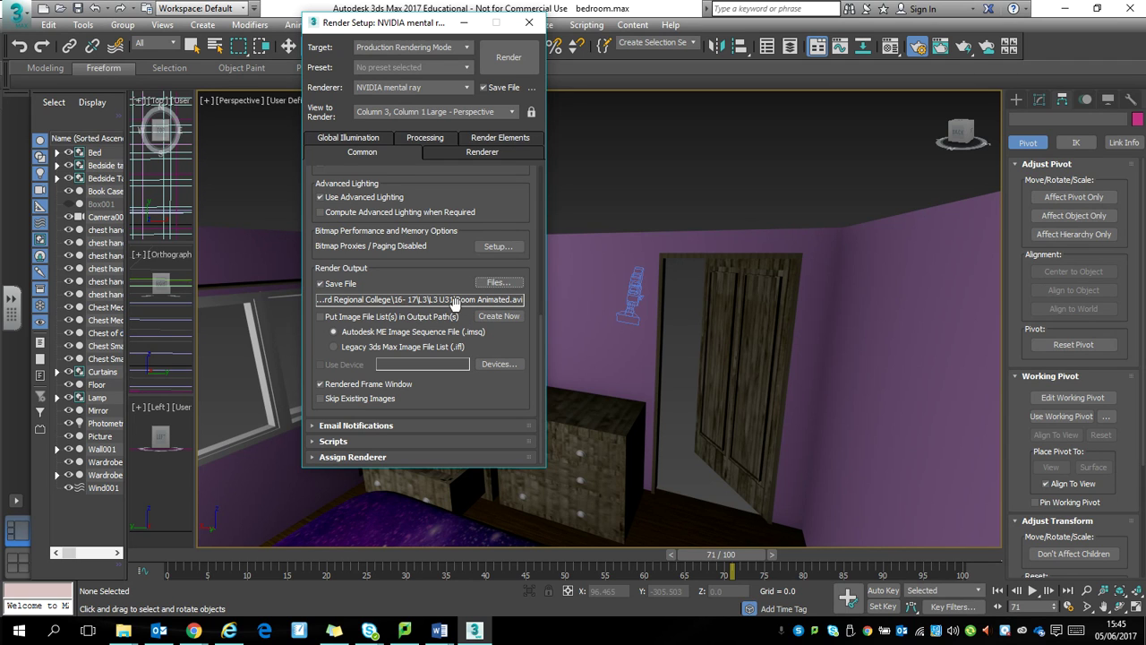
Start rendering the animation, allow overwriting of Room Animated.avi, and close the rendered frame window
click(509, 55)
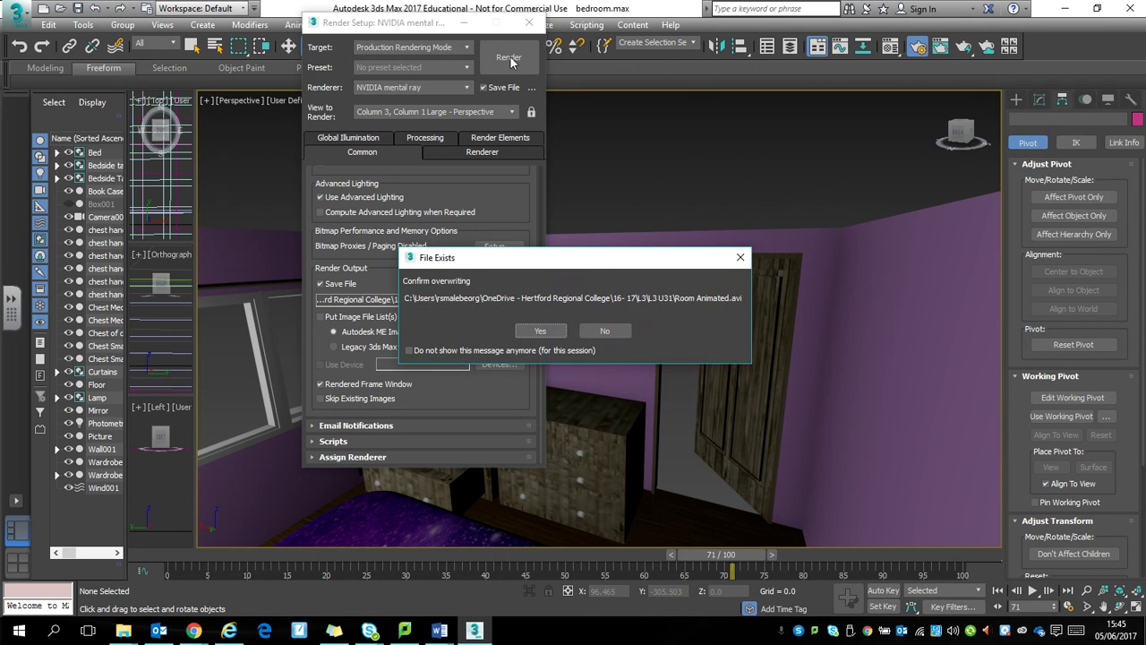
click(539, 331)
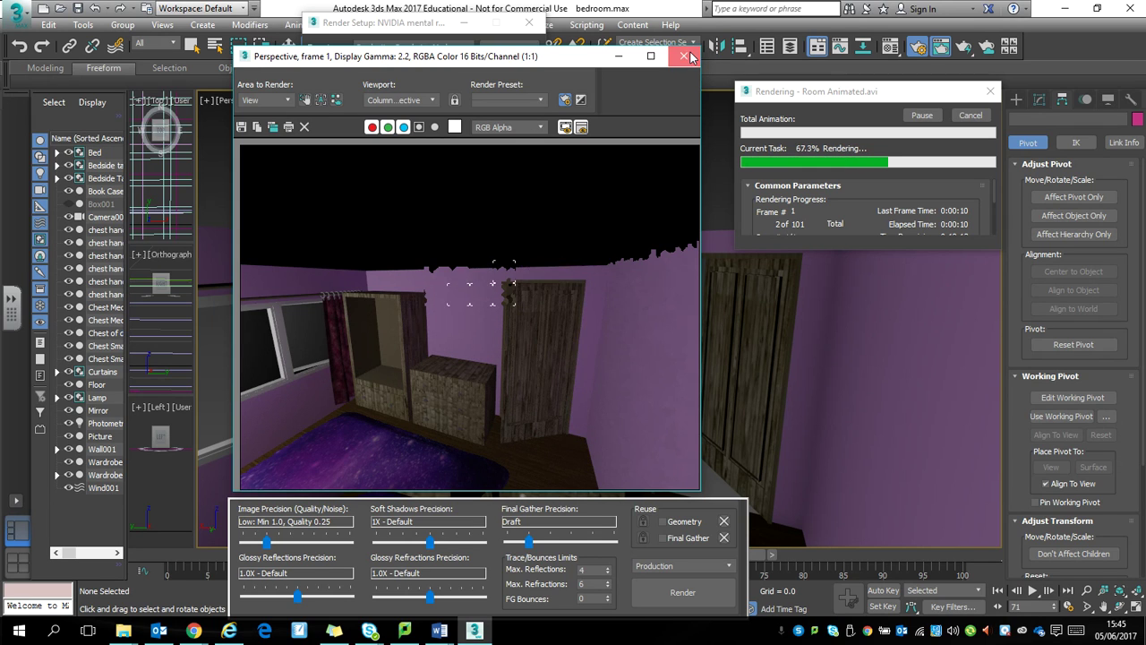
click(690, 56)
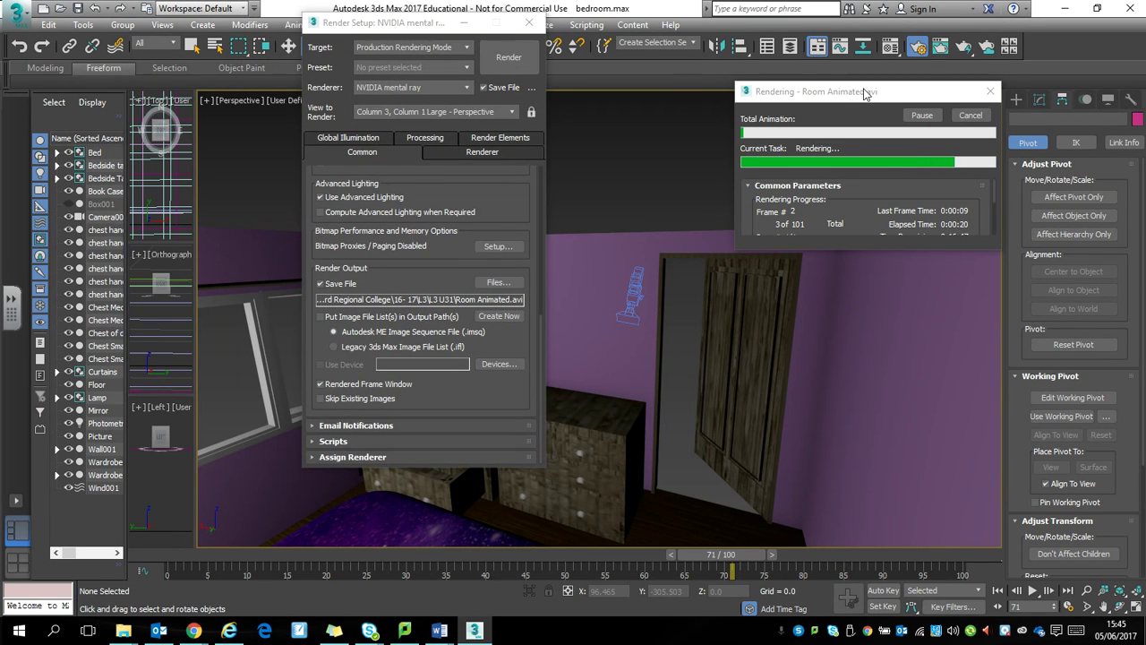